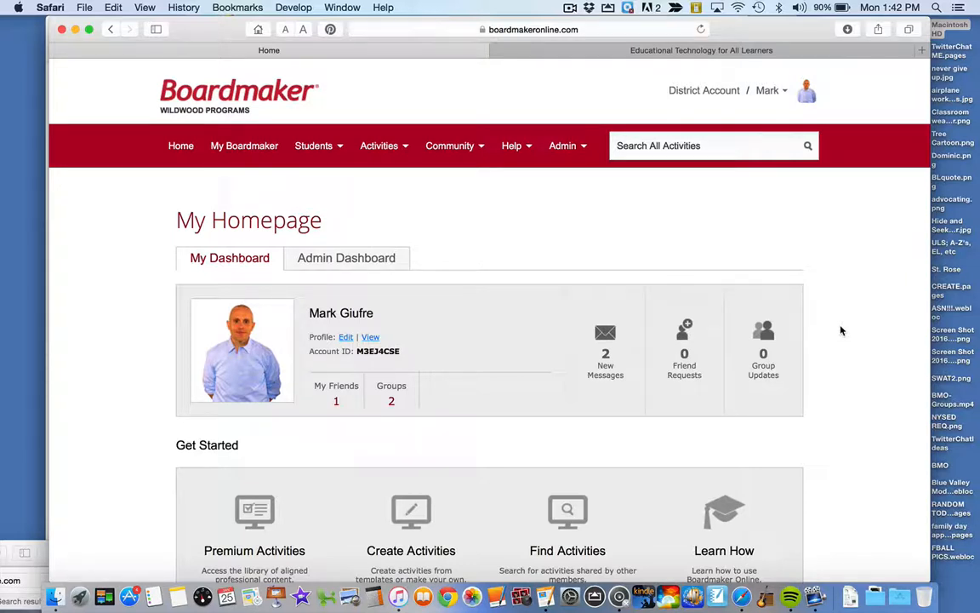
- Open My Boardmaker and look through the list under My Activities
left_click(267, 146)
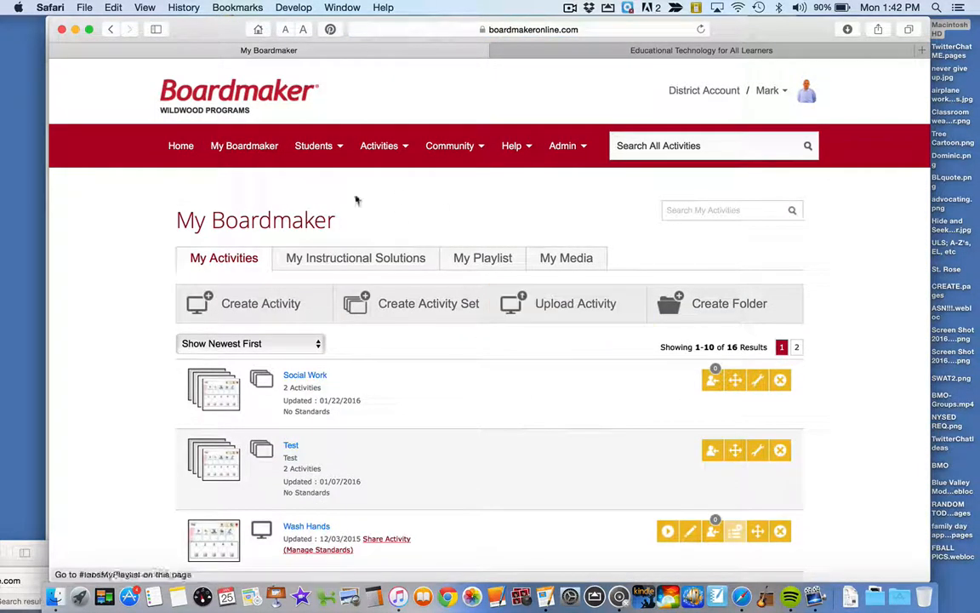
scroll(468, 400, "down", 1)
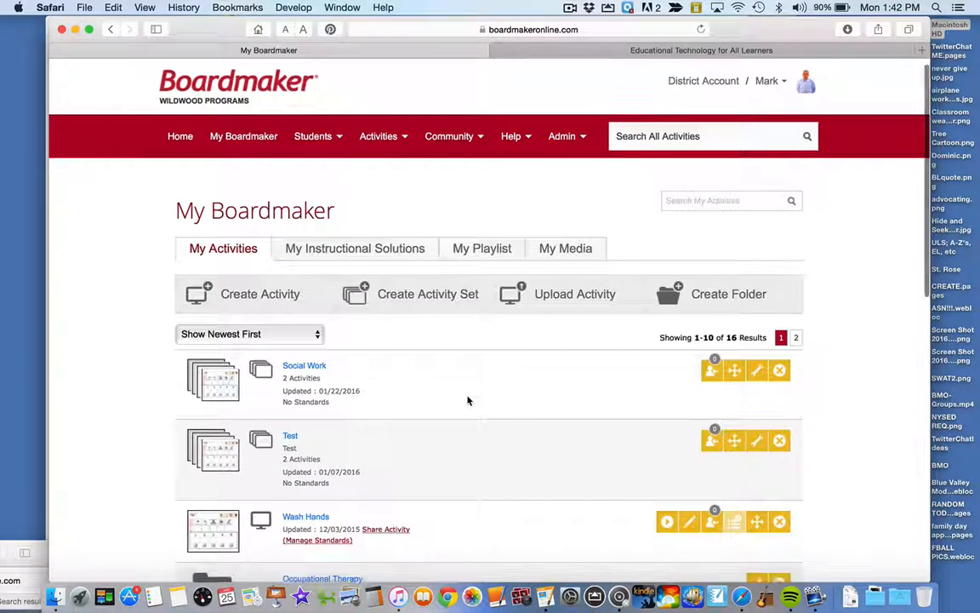
scroll(467, 400, "down", 10)
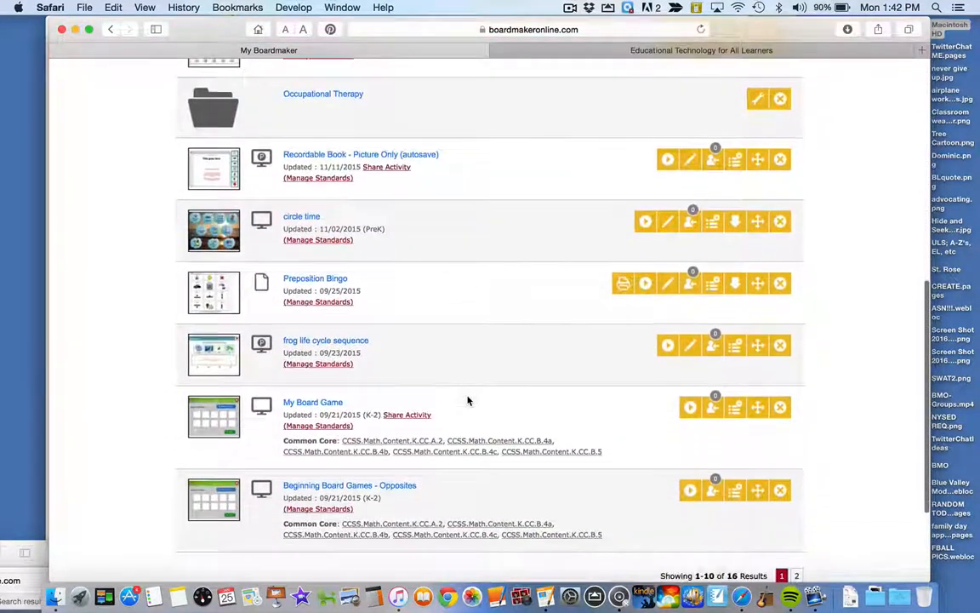
scroll(467, 400, "down", 3)
scroll(467, 400, "up", 15)
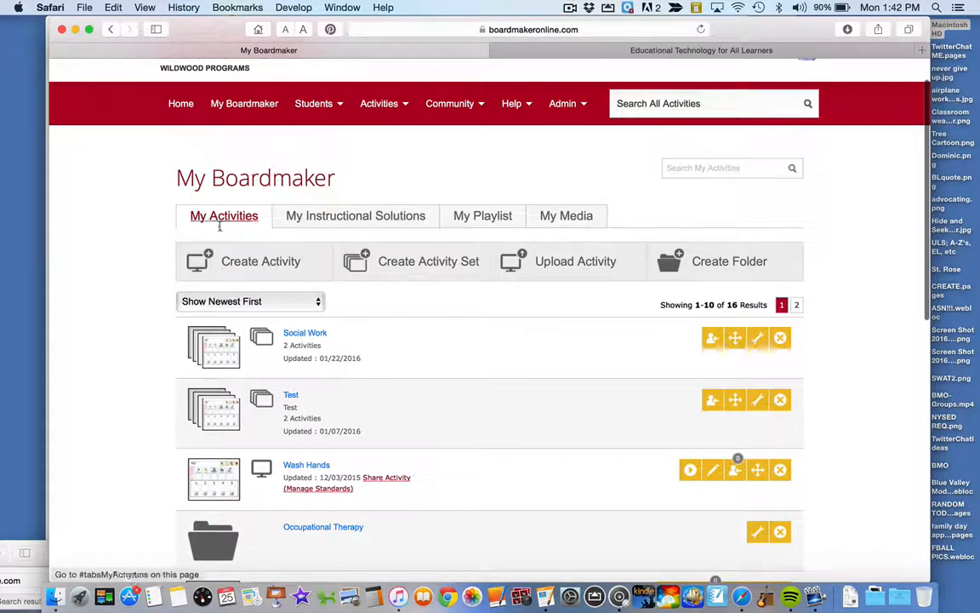
left_click(223, 218)
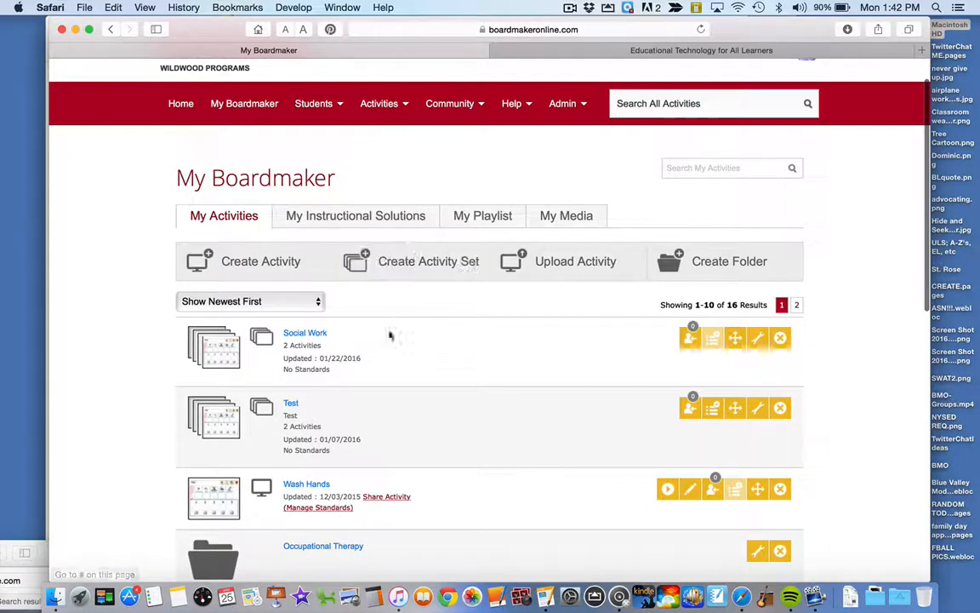
scroll(389, 336, "down", 5)
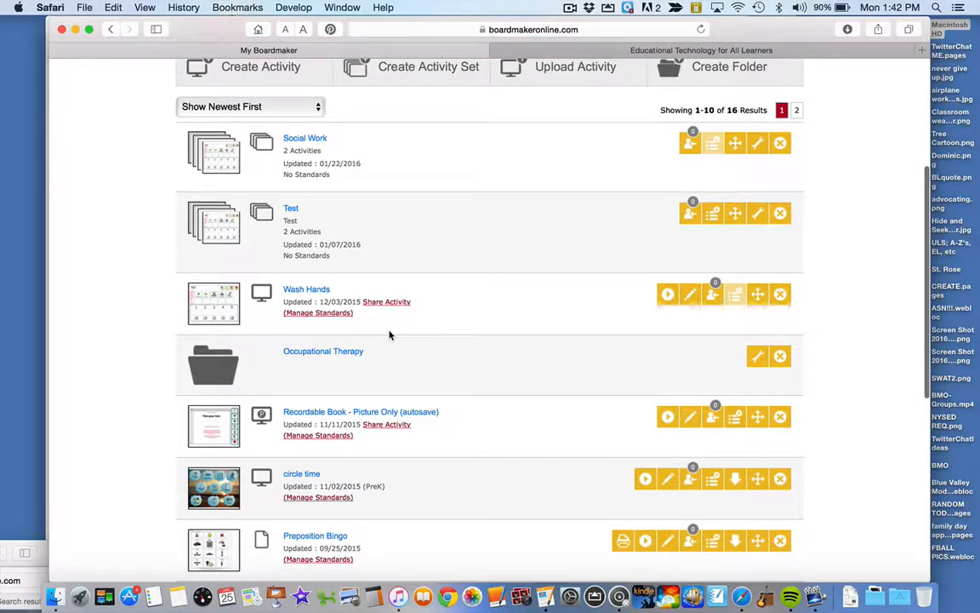
scroll(390, 335, "down", 3)
scroll(394, 333, "up", 8)
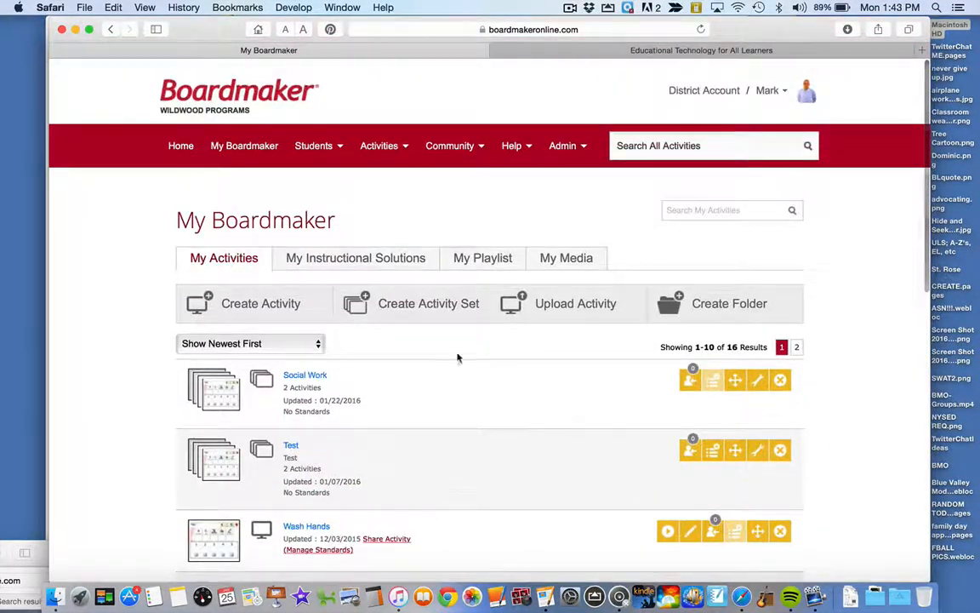
- Create an activity set titled "SW- Social Skills Lessons" with the description "A set of 5 social skills lesson" and save it
left_click(423, 316)
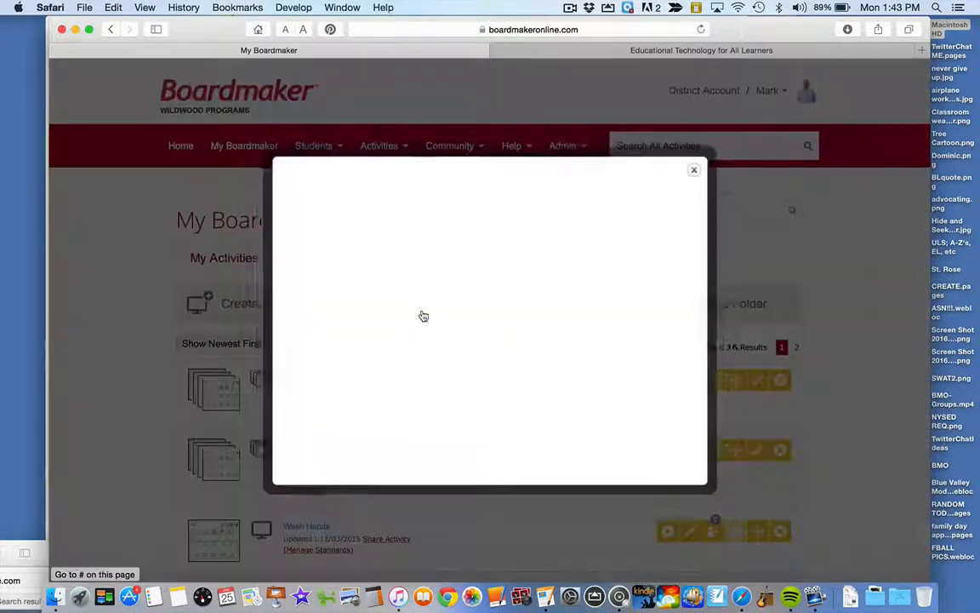
left_click(338, 265)
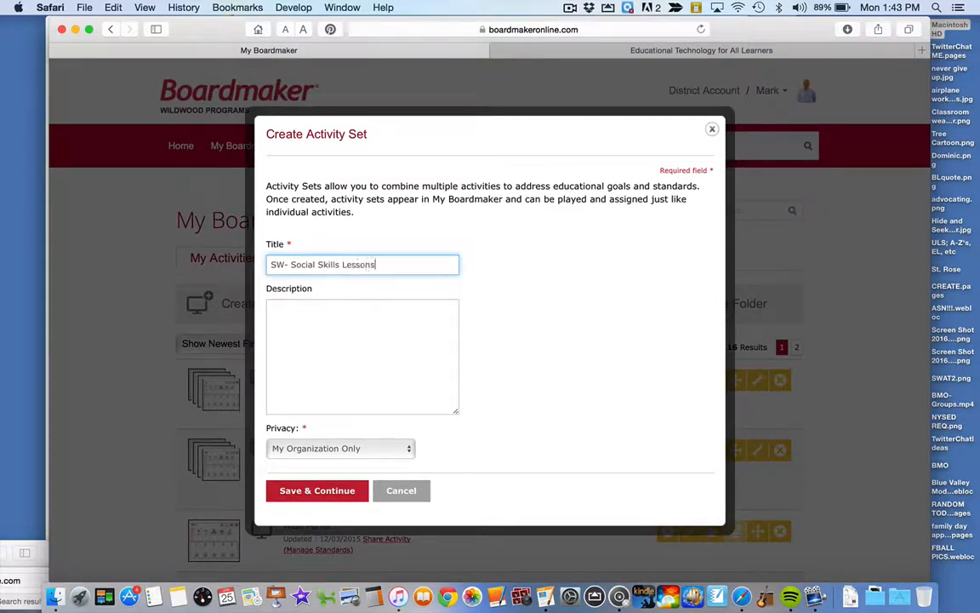
key("Tab")
type("A set o")
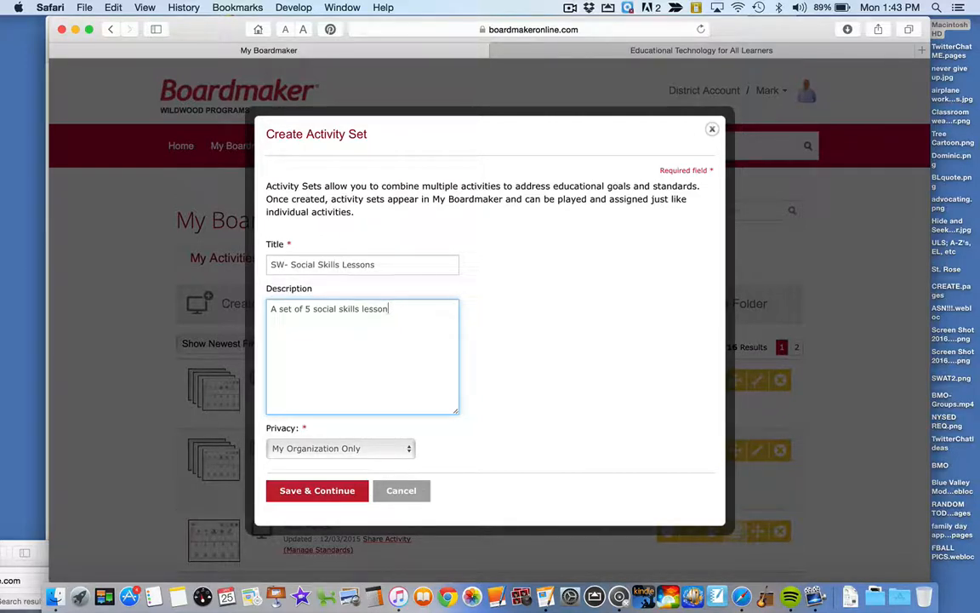
left_click(325, 490)
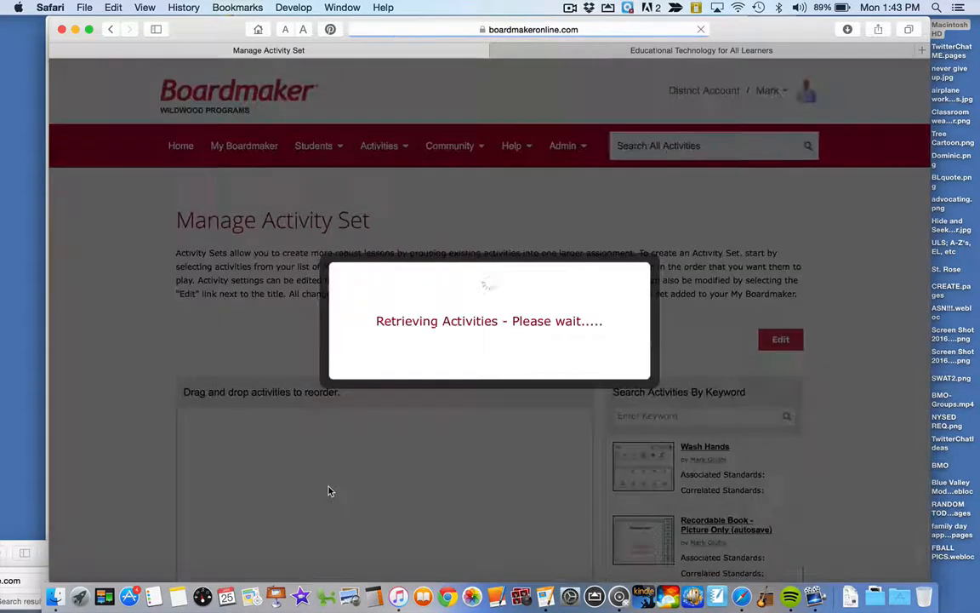
- Examine the Manage Activity Set page, including its instructions, the empty set canvas and the activities available to add
scroll(330, 491, "down", 1)
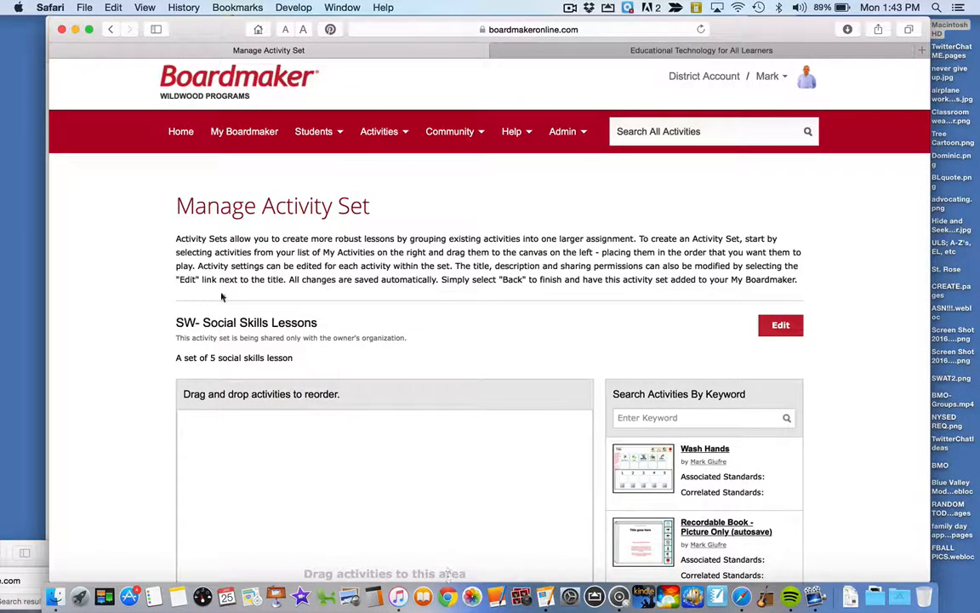
scroll(527, 452, "down", 4)
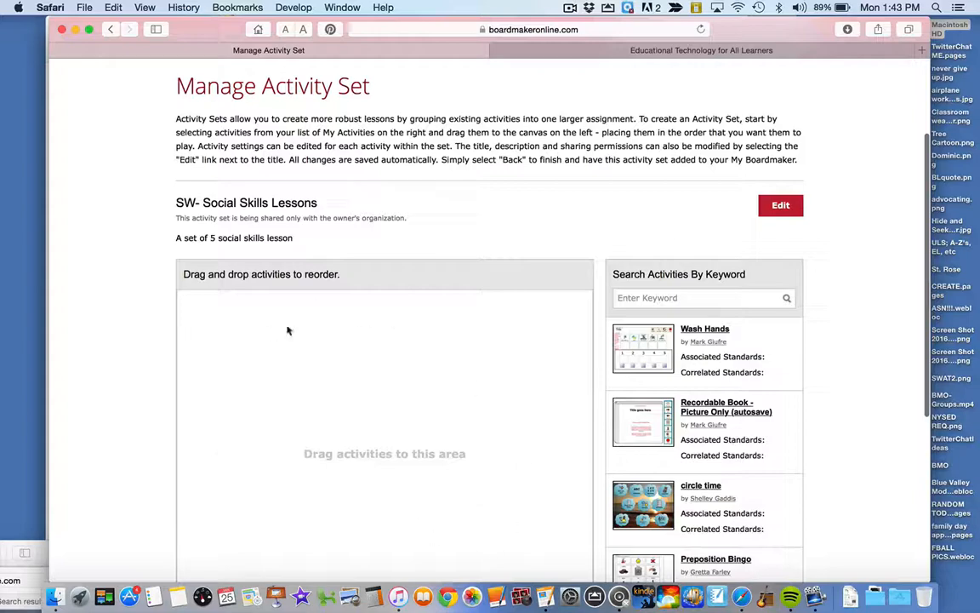
scroll(276, 317, "down", 5)
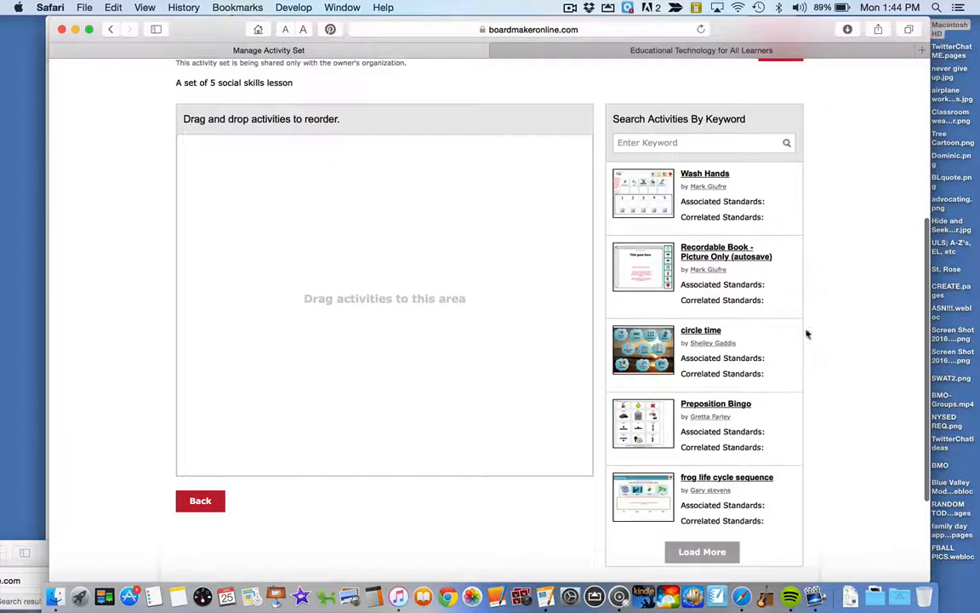
scroll(704, 372, "down", 2)
scroll(708, 369, "up", 5)
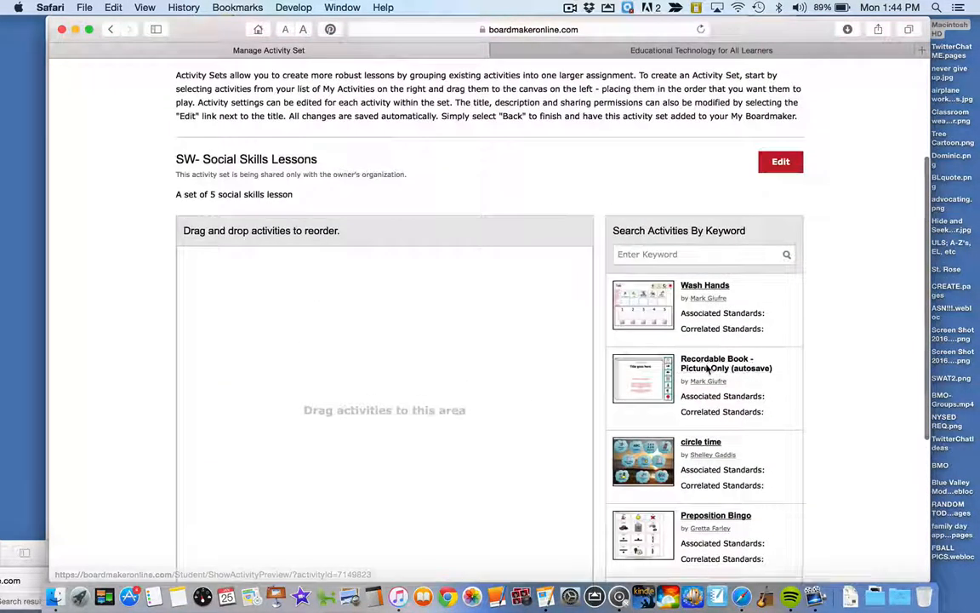
scroll(708, 369, "down", 3)
scroll(707, 371, "up", 5)
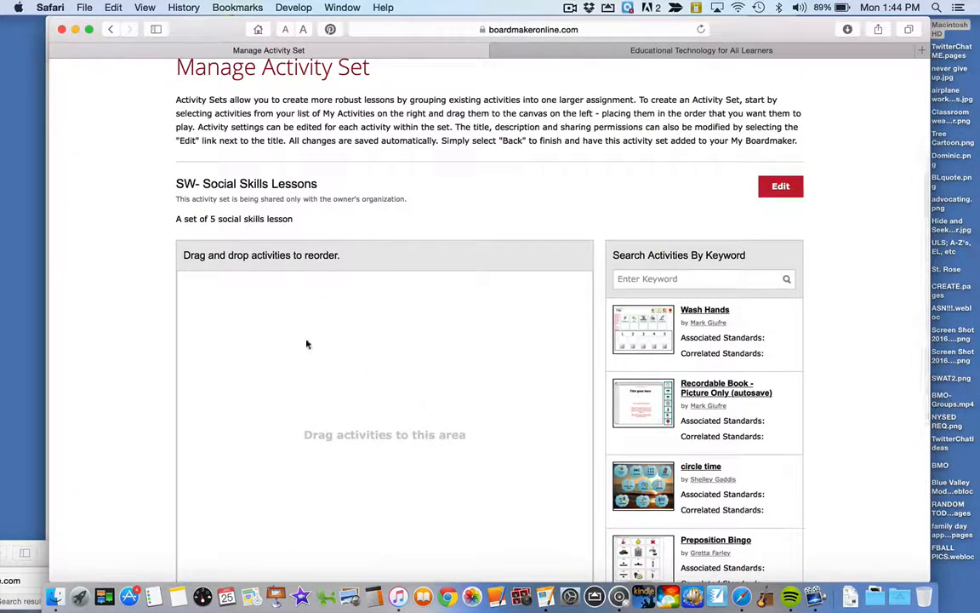
scroll(569, 366, "down", 2)
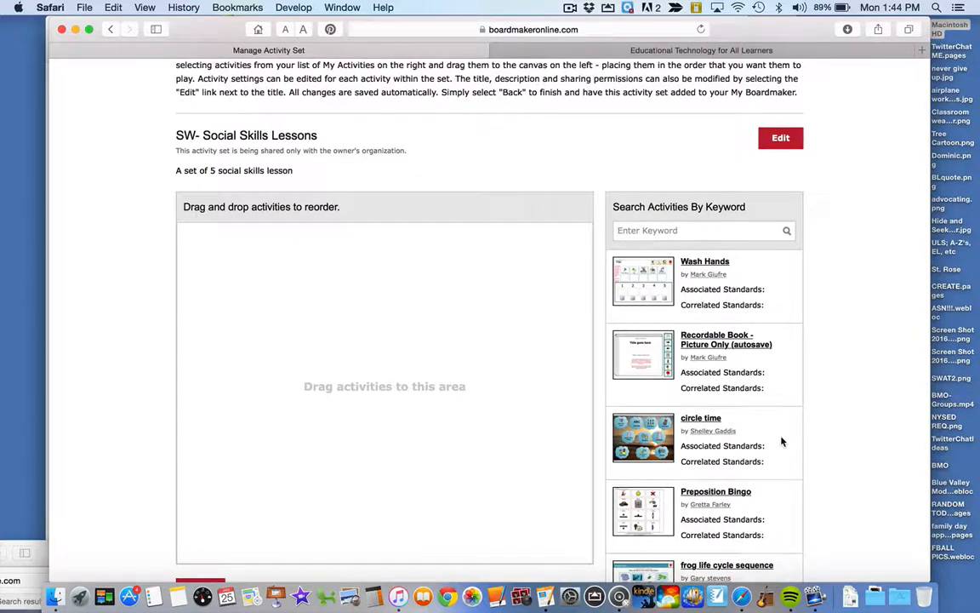
scroll(782, 442, "down", 3)
scroll(782, 442, "up", 3)
scroll(782, 442, "down", 1)
scroll(783, 442, "up", 1)
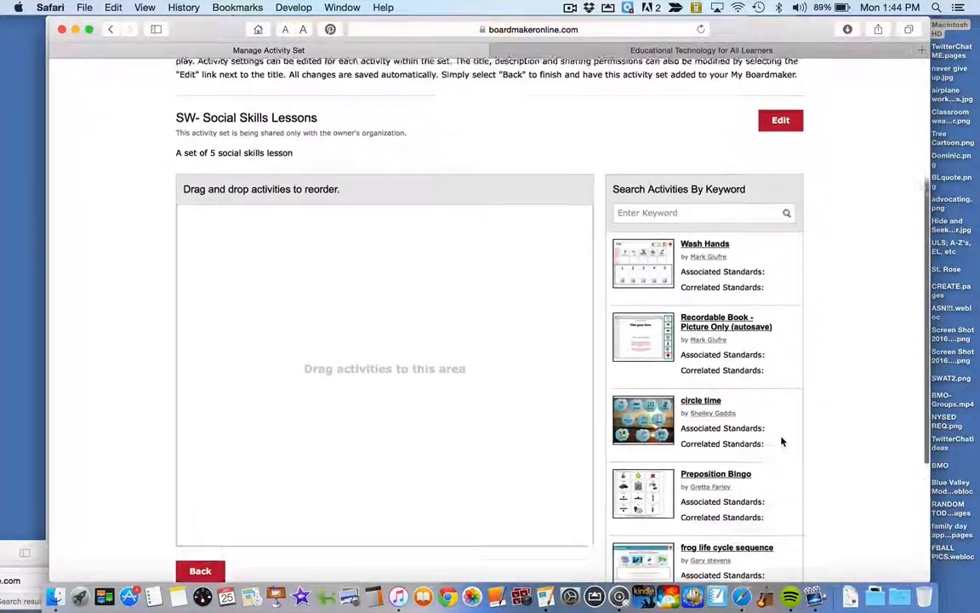
scroll(782, 442, "up", 1)
scroll(782, 441, "down", 1)
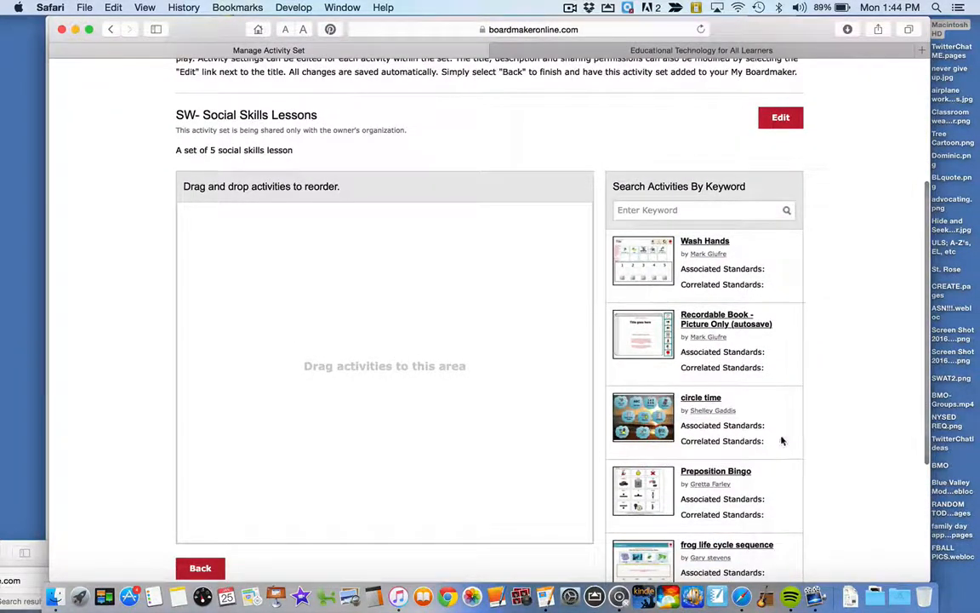
- Add the Wash Hands, Recordable Book - Picture Only (autosave) and circle time activities to the set, in that order
left_click_drag(763, 269, 349, 245)
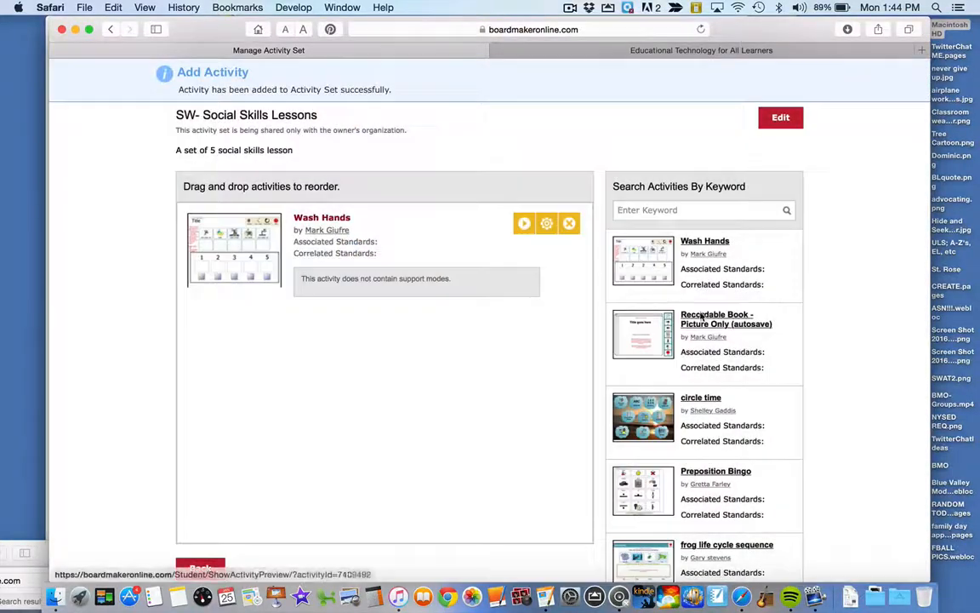
left_click_drag(703, 317, 372, 360)
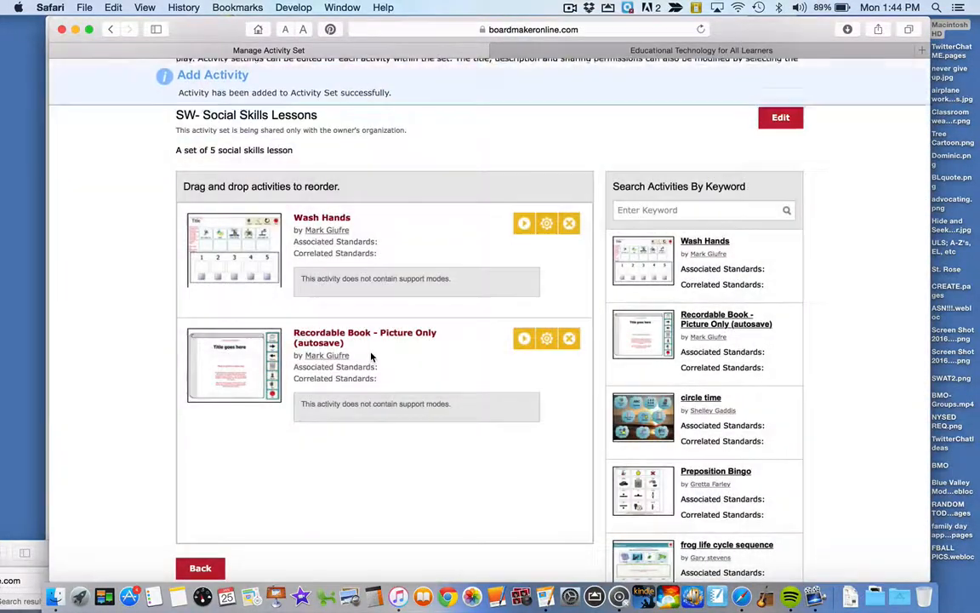
left_click_drag(681, 417, 361, 437)
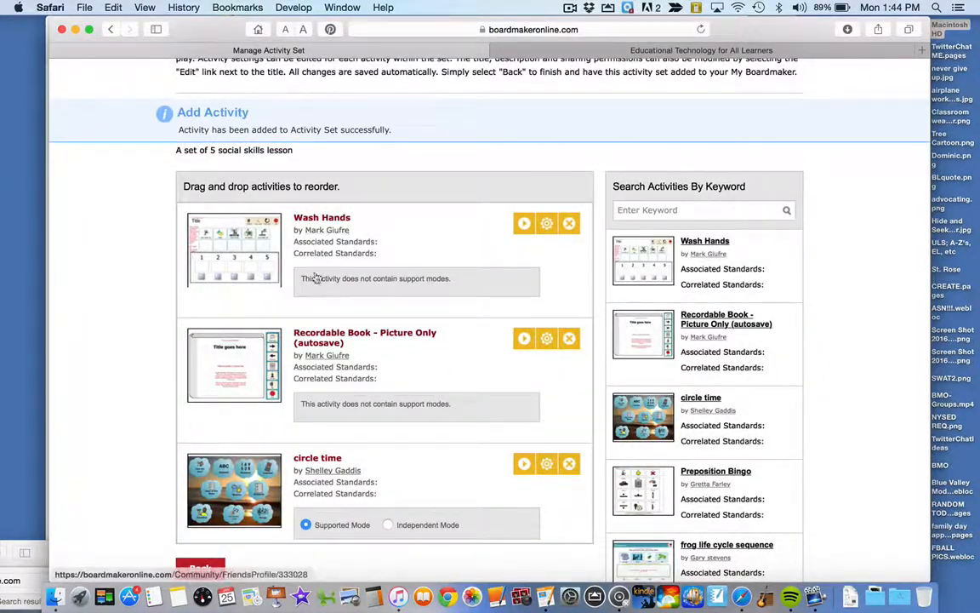
- Review the activities in the set, then finish editing it and return to My Boardmaker
scroll(670, 249, "up", 3)
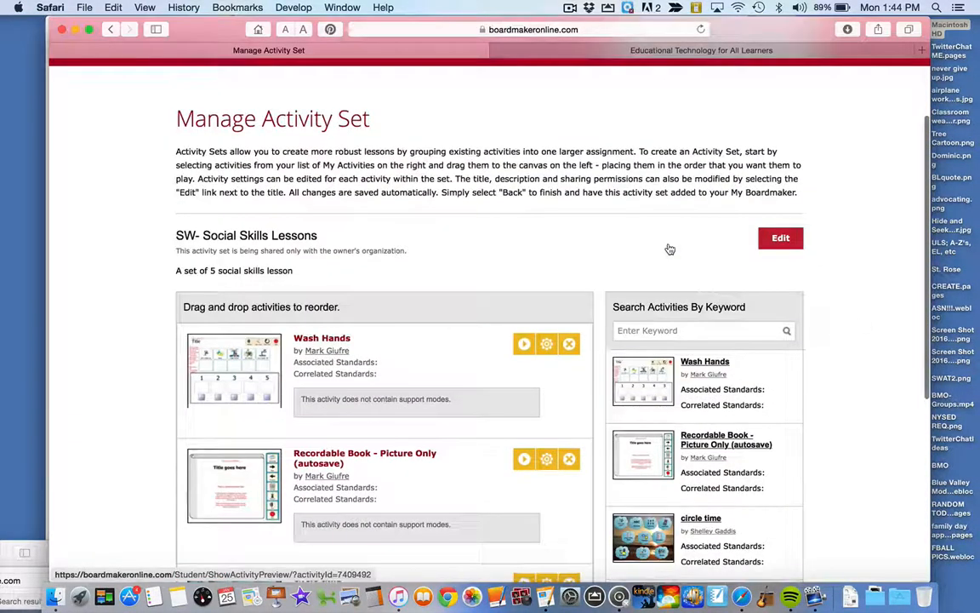
scroll(501, 246, "up", 3)
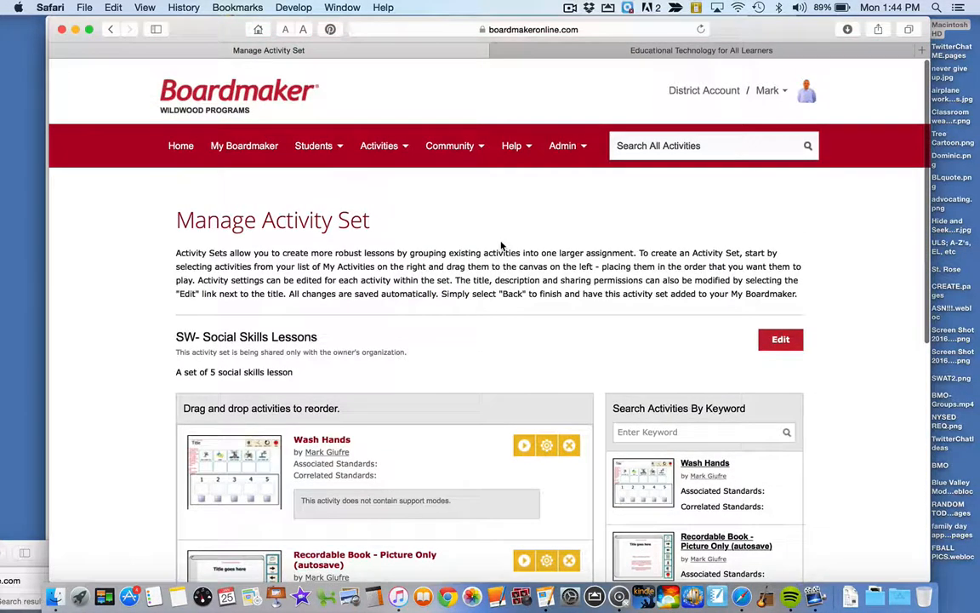
scroll(501, 246, "down", 3)
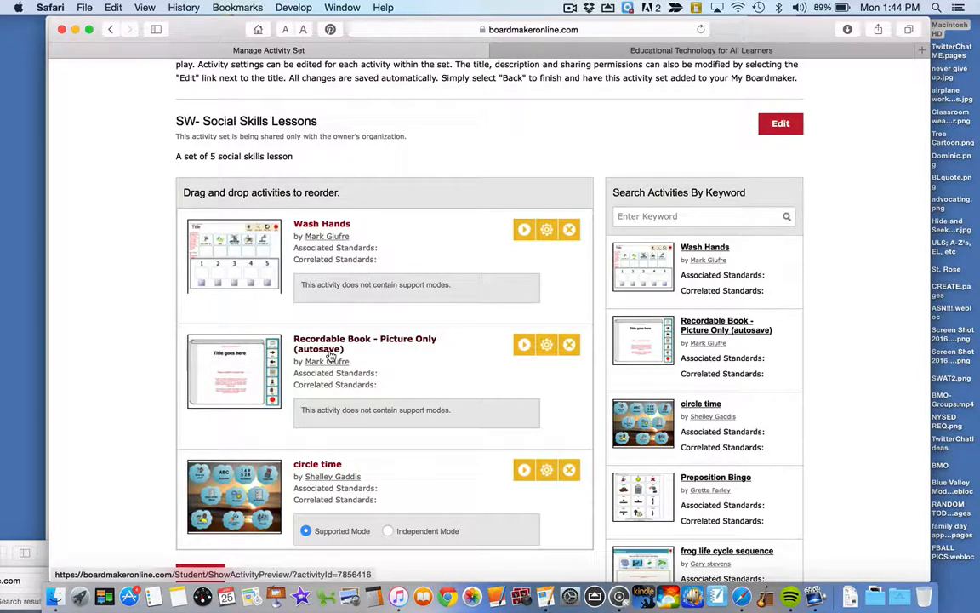
scroll(330, 357, "down", 1)
scroll(143, 361, "down", 1)
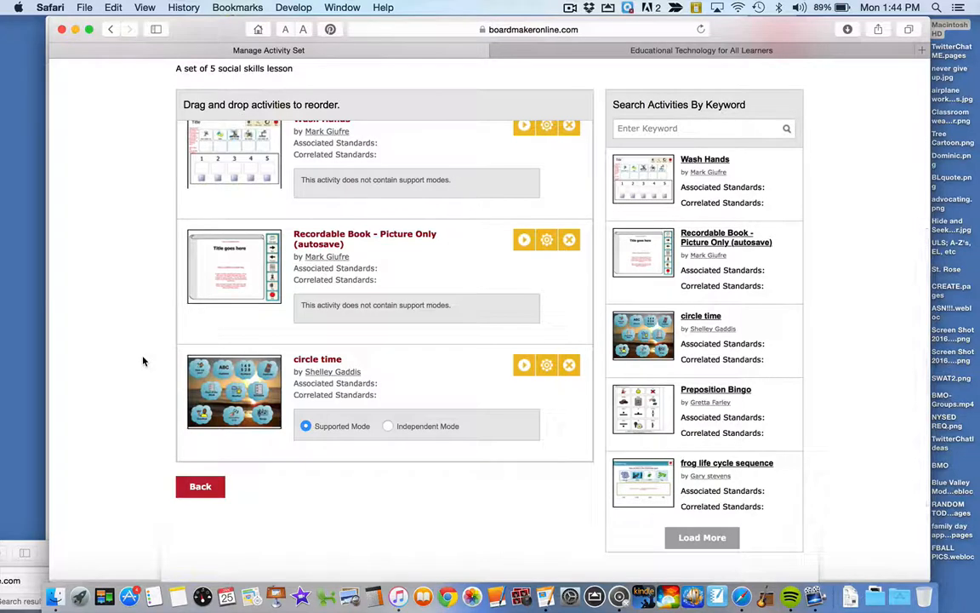
left_click(189, 491)
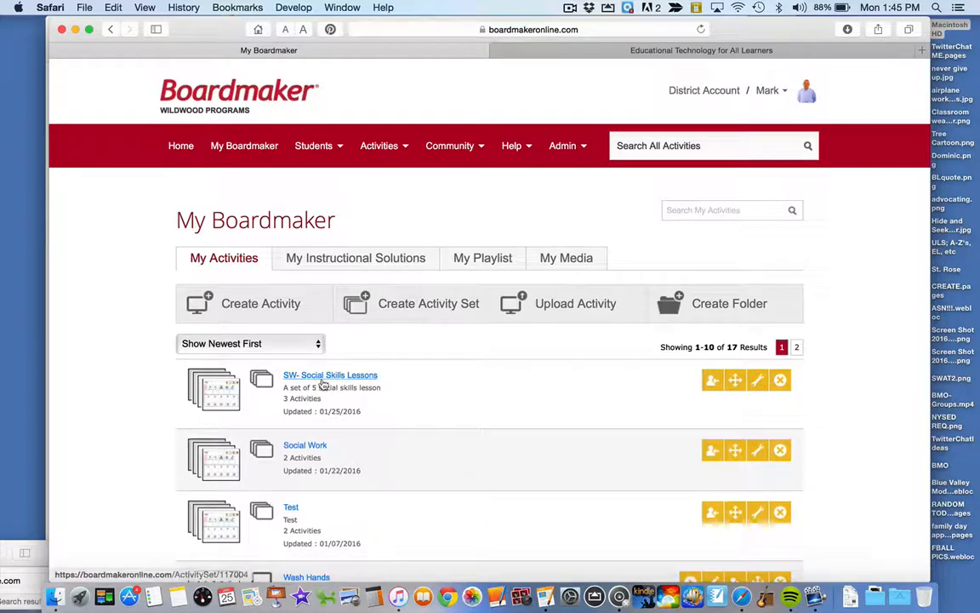
- View the detail page of the SW- Social Skills Lessons set and go back to the activity list
left_click(323, 382)
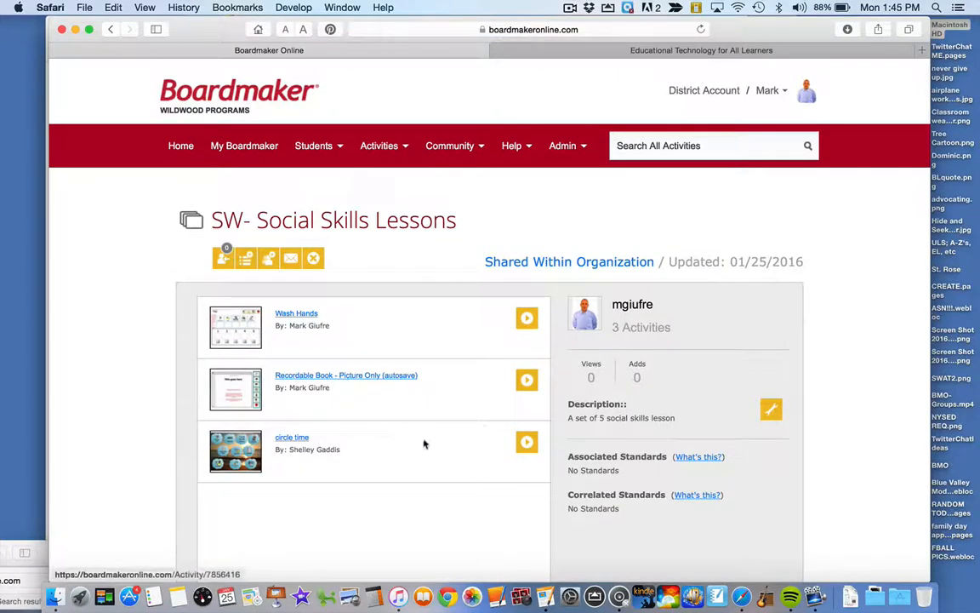
left_click(110, 30)
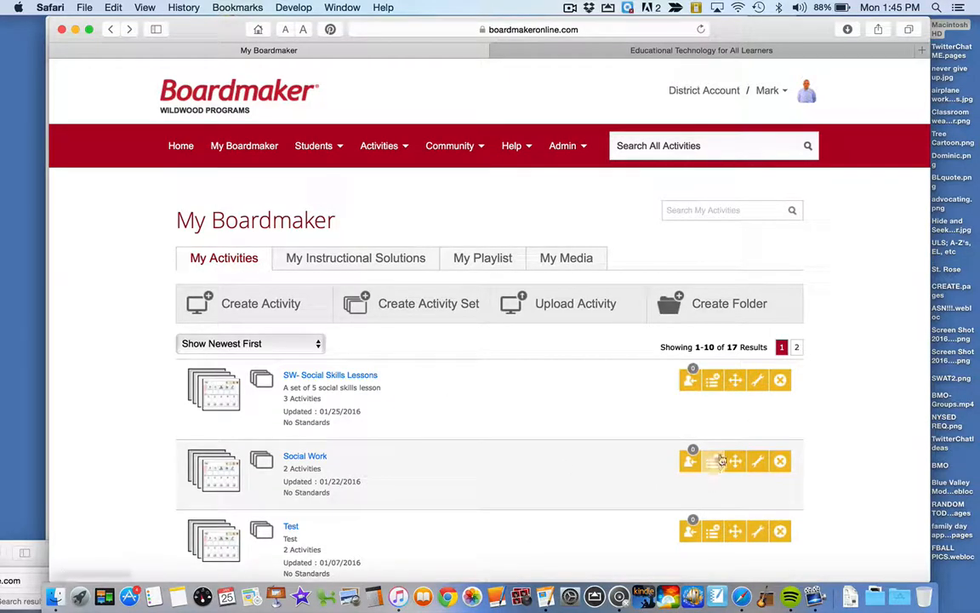
- Add the SW- Social Skills Lessons set to the playlist, check it in My Playlist and reload the page
left_click(713, 380)
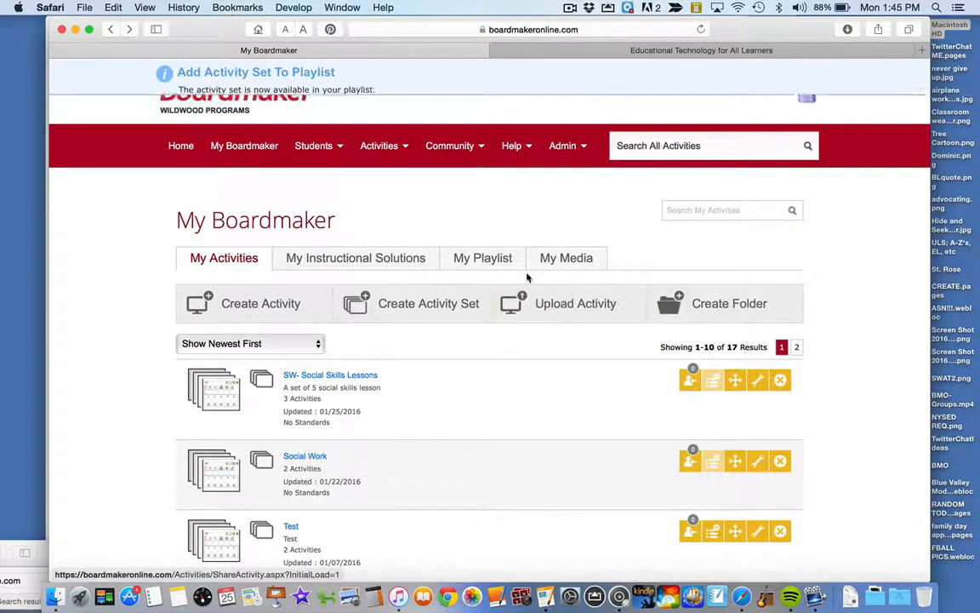
left_click(506, 257)
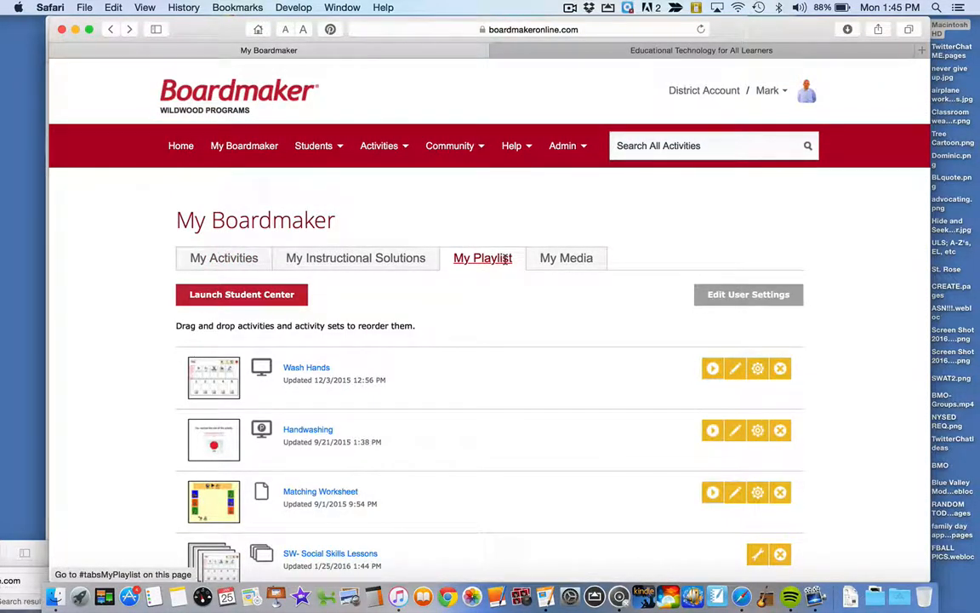
left_click(508, 259)
left_click(701, 29)
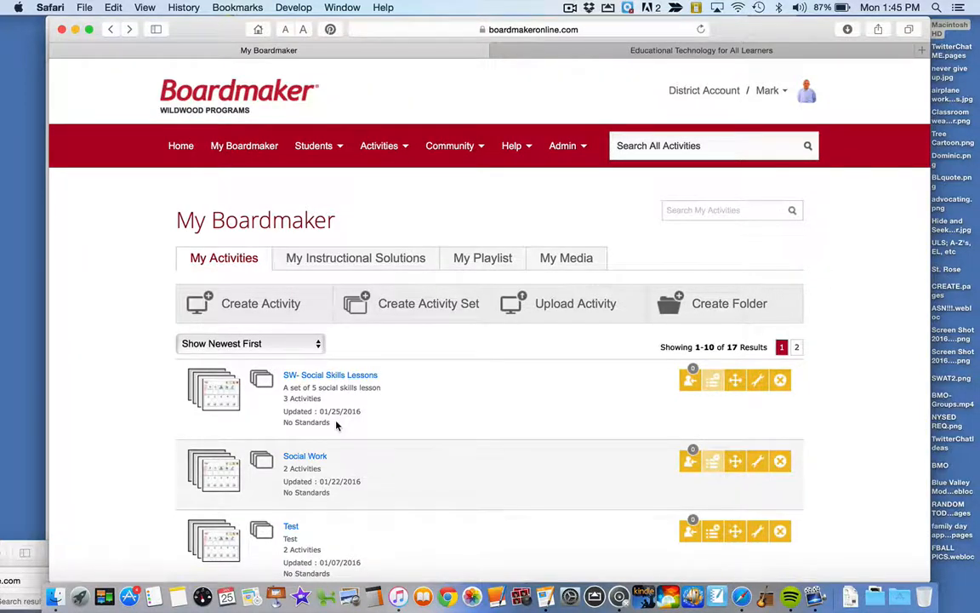
- Look over the activity list and go back to the Manage Activity Set page for SW- Social Skills Lessons
scroll(336, 426, "down", 5)
scroll(336, 425, "up", 5)
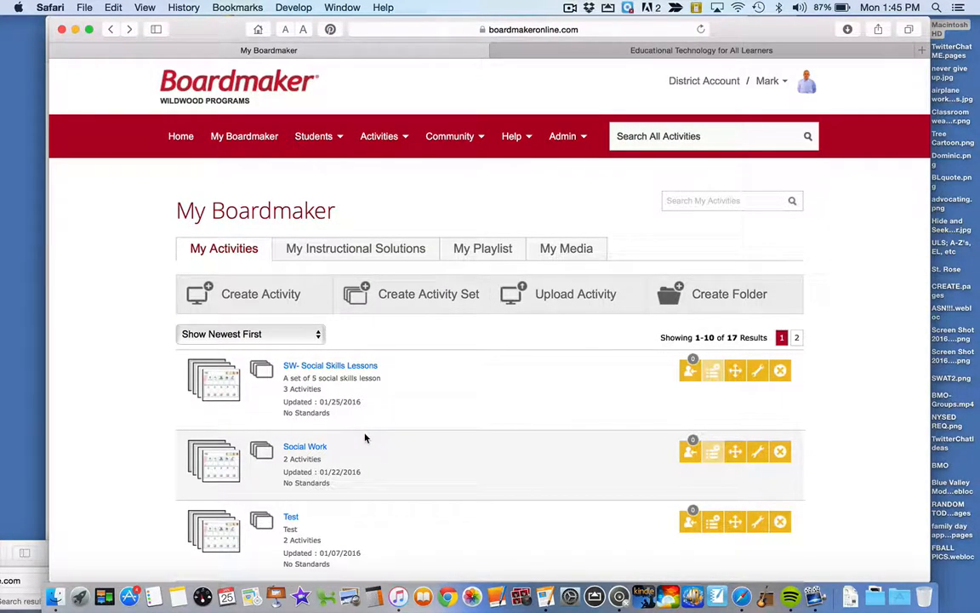
left_click(110, 30)
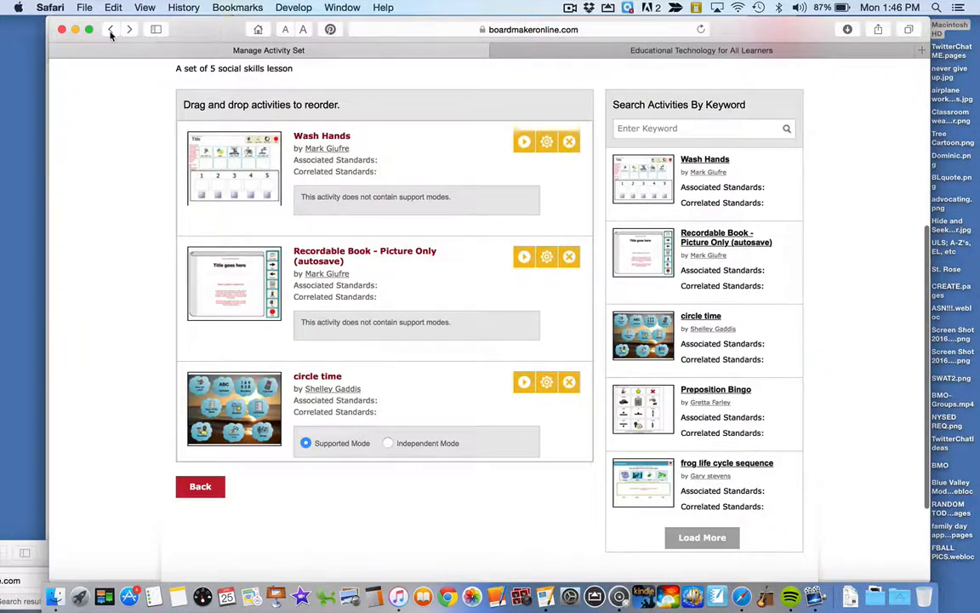
scroll(149, 120, "up", 5)
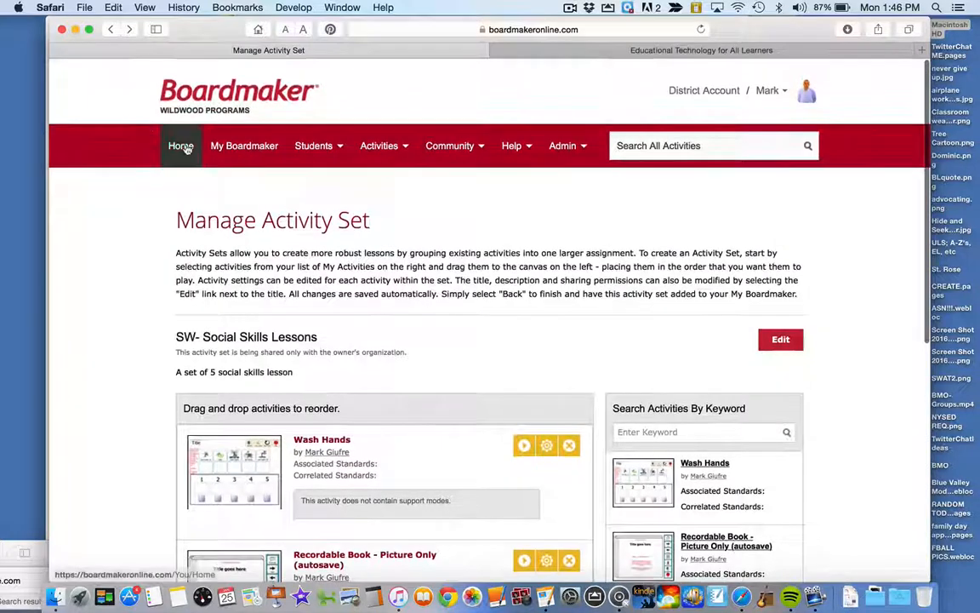
- Open the SW- Social Skills Lessons set from My Boardmaker for editing, remove its Wash Hands activity and add it back from the available activities
left_click(219, 147)
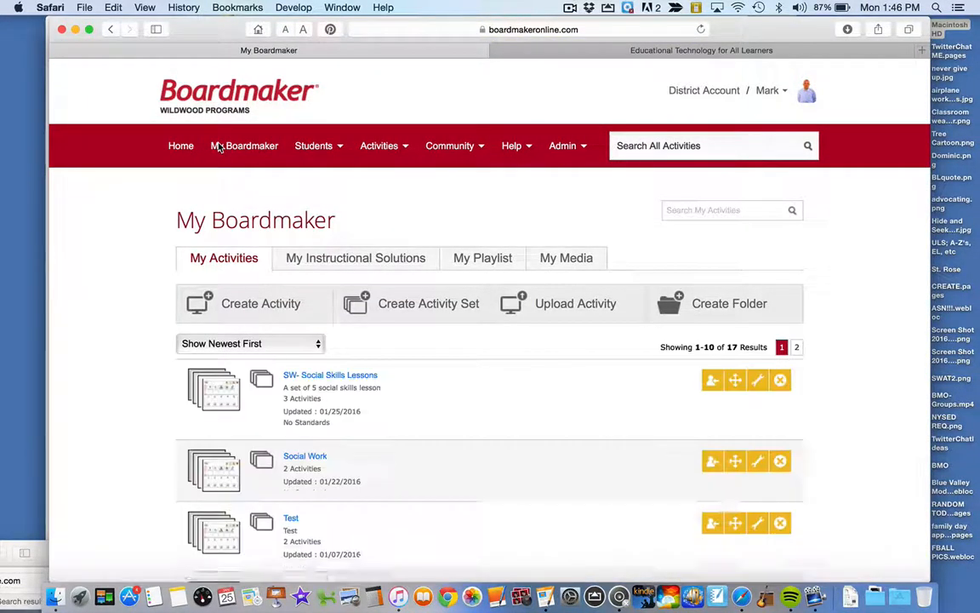
left_click(758, 385)
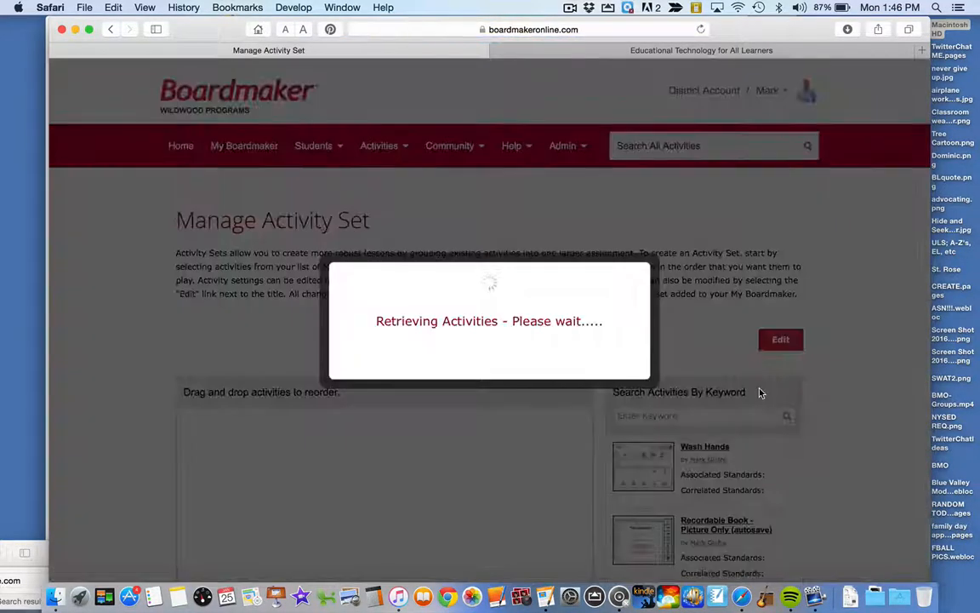
scroll(564, 397, "down", 4)
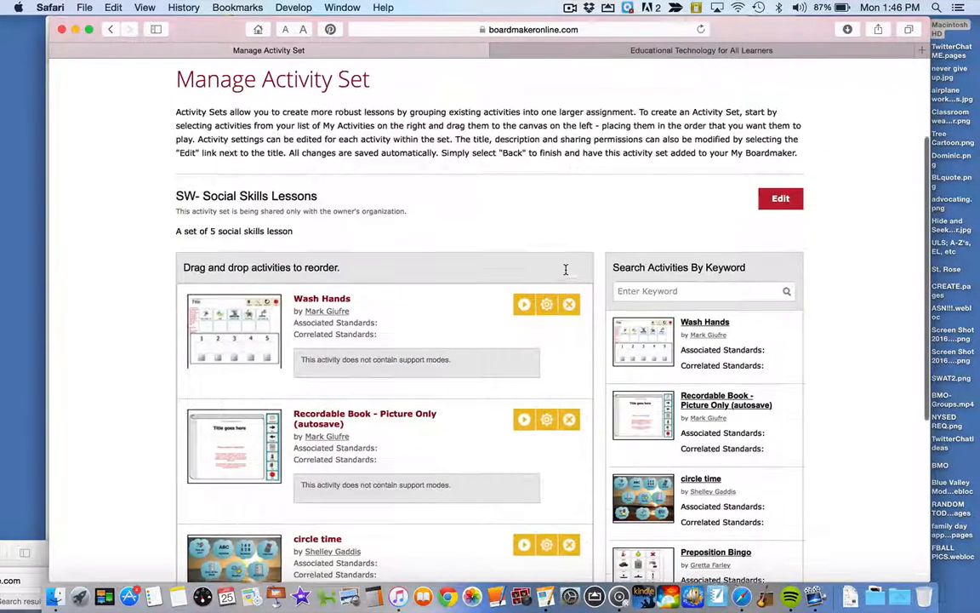
left_click(570, 299)
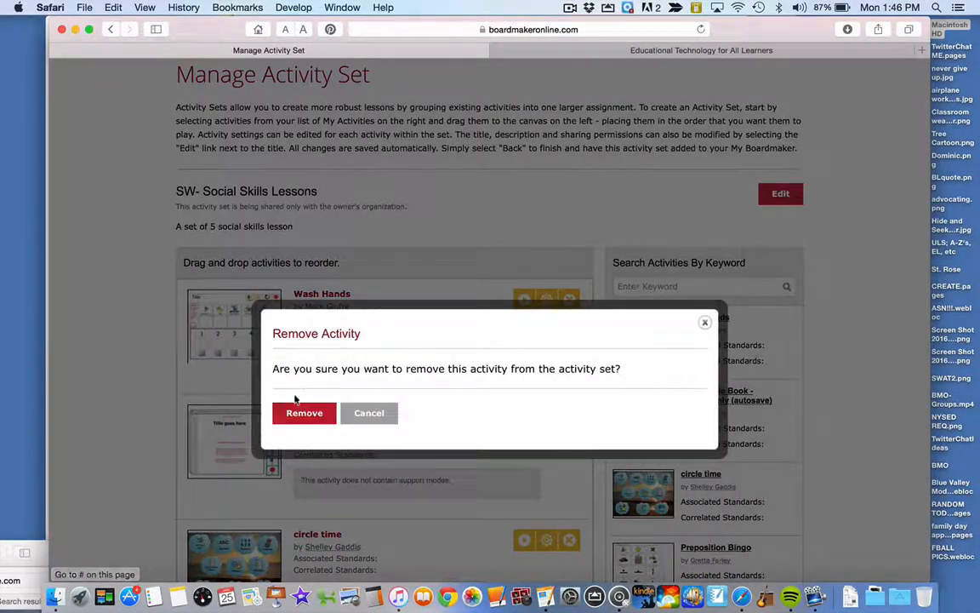
left_click(292, 413)
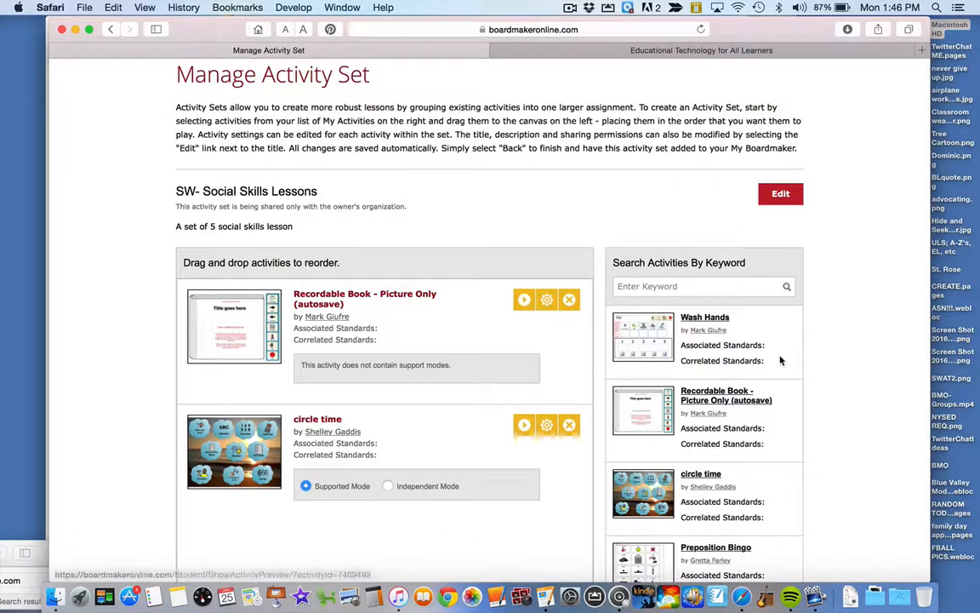
left_click_drag(781, 356, 502, 432)
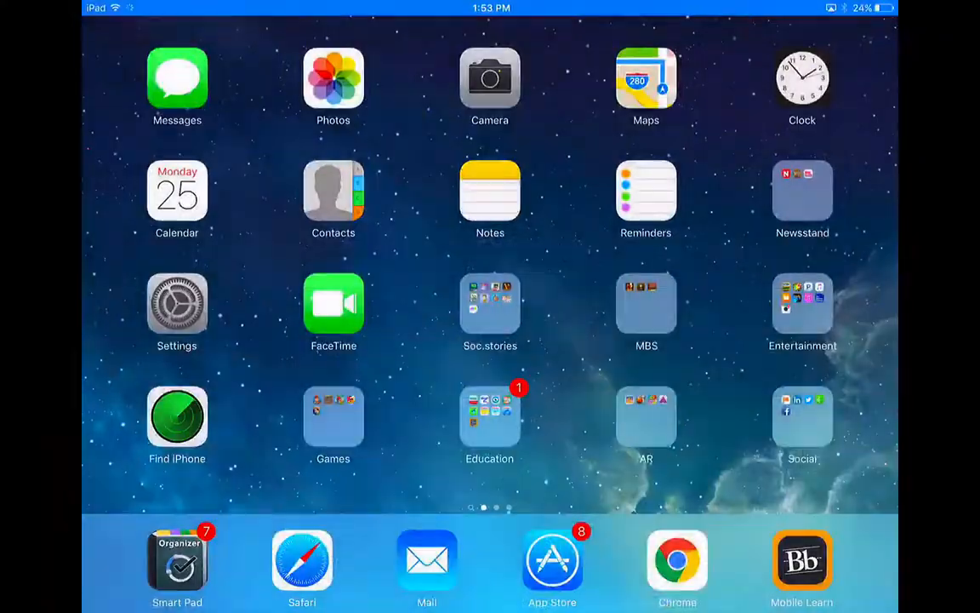
left_click(177, 304)
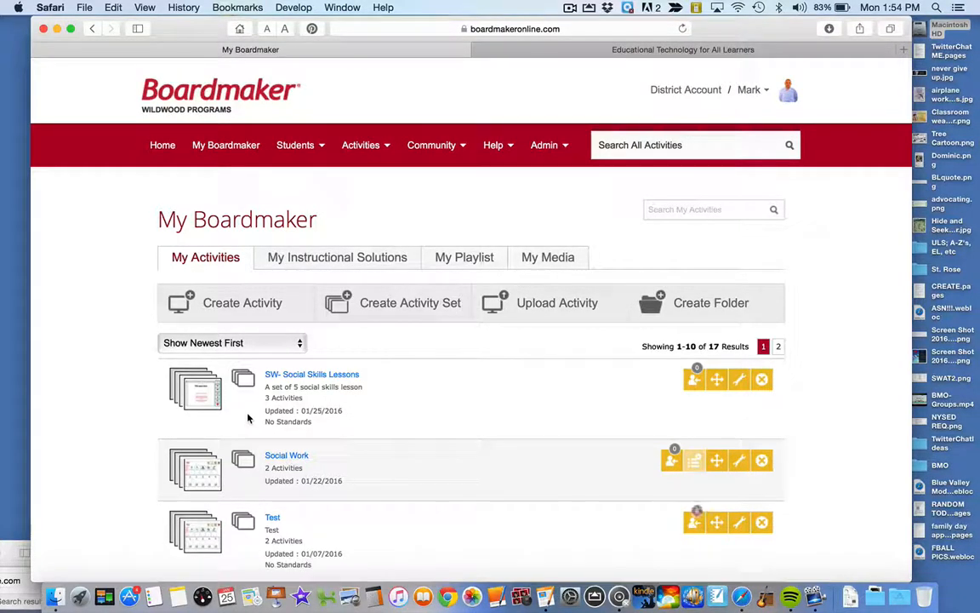
- Open My Playlist and look through the activities and activity sets it contains
left_click(437, 266)
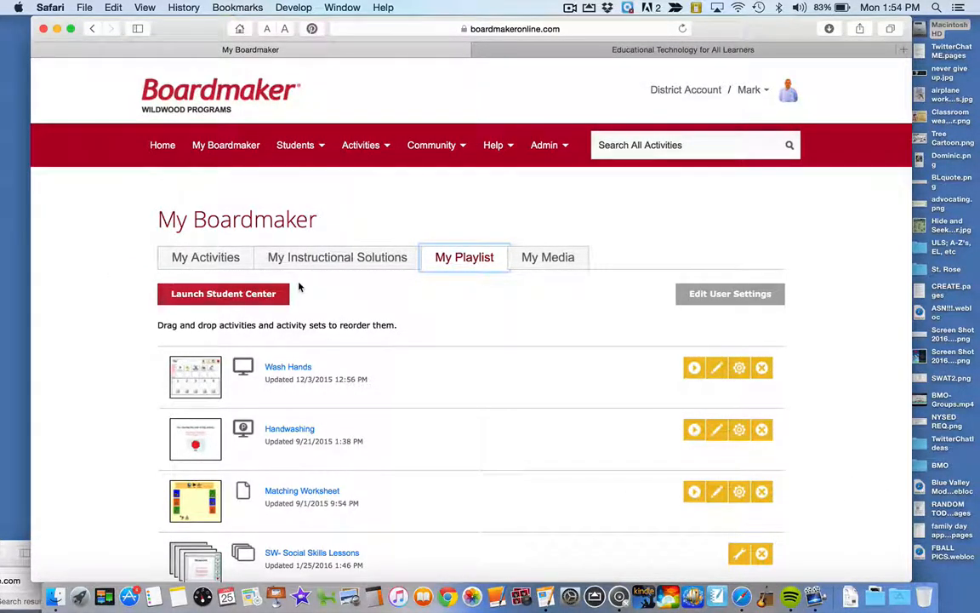
scroll(331, 378, "down", 3)
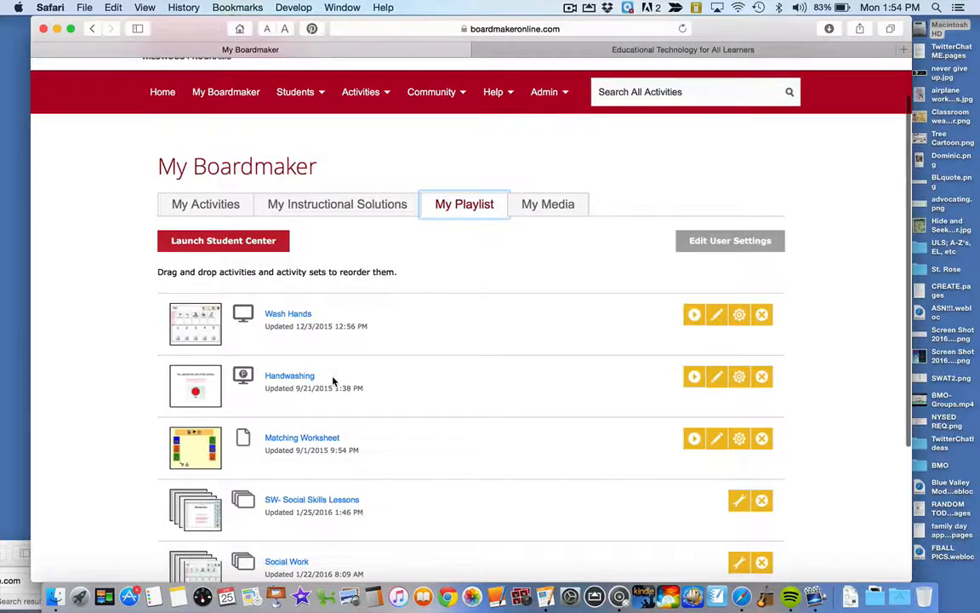
scroll(333, 381, "down", 5)
scroll(333, 380, "up", 5)
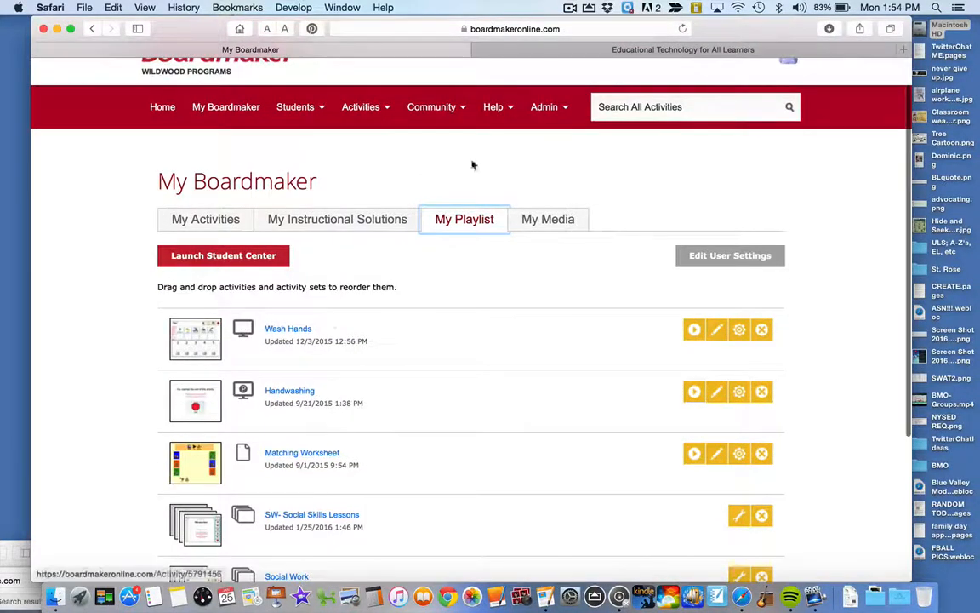
mouse_move(300, 107)
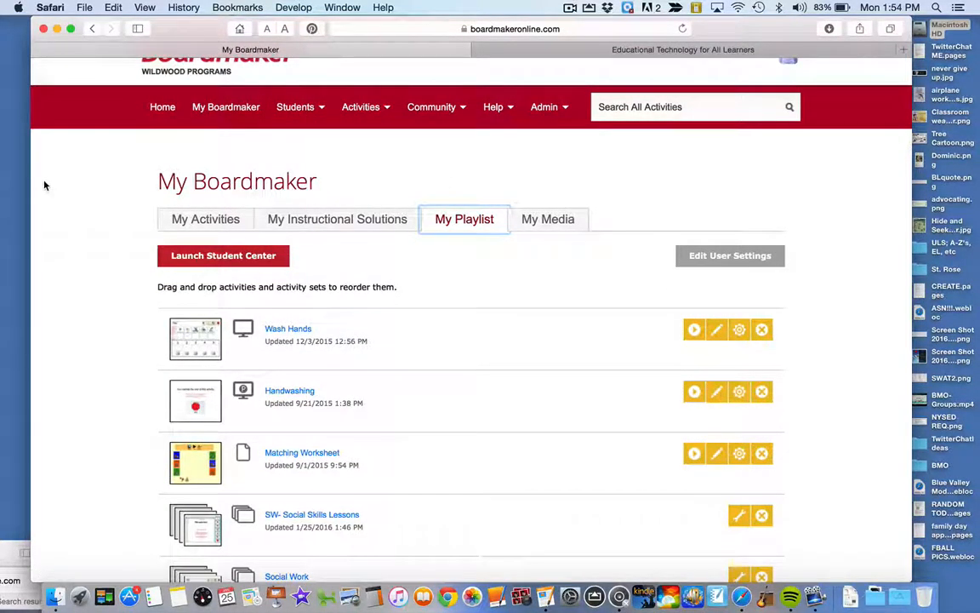